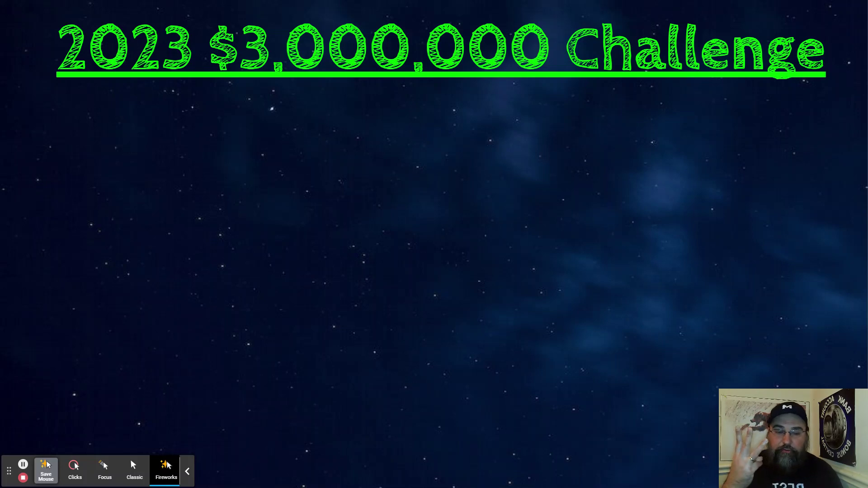
# Bring in the remaining animated text on the $3,000,000 Challenge slide.
pyautogui.click(753, 82)
pyautogui.click(753, 81)
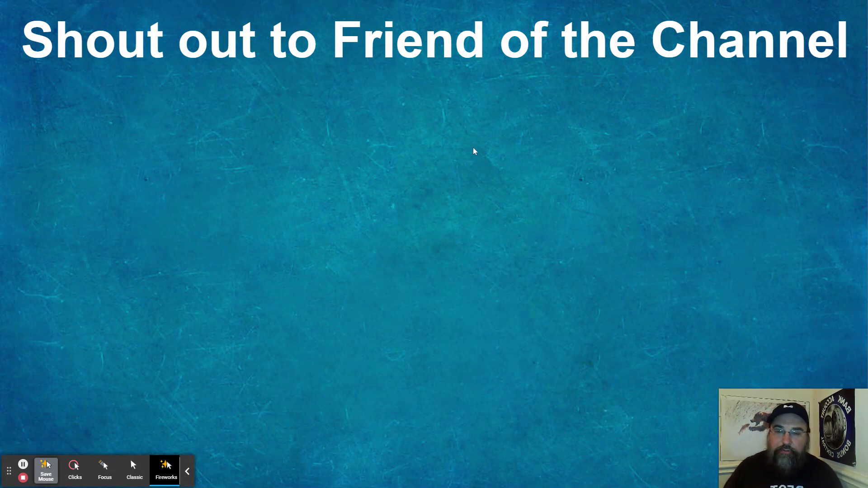
# Reveal the friend's name and their message about earning almost $14,000 in bank bonuses.
pyautogui.click(410, 92)
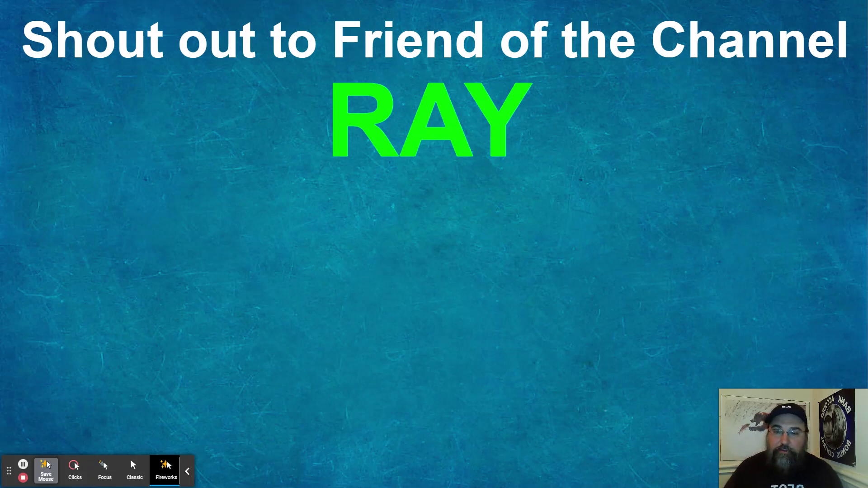
pyautogui.click(323, 65)
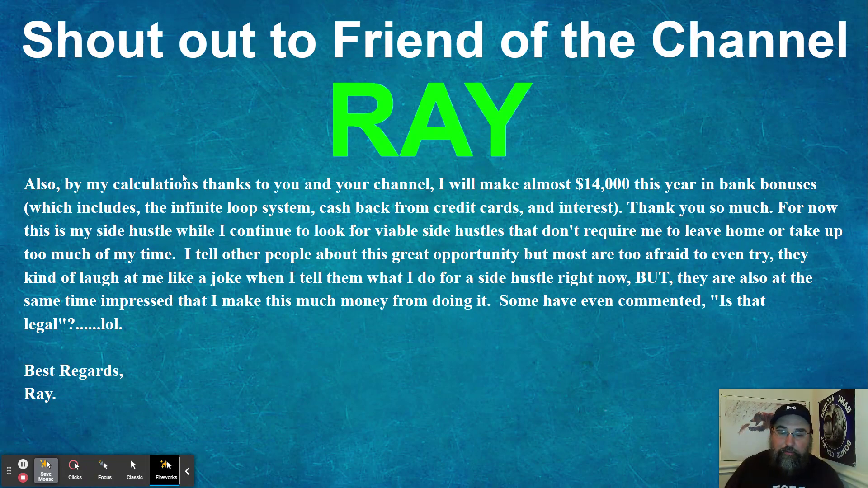
# Advance past the Cooper's Hawk photo to the Securityplus FCU Better Business Bureau profile.
pyautogui.click(326, 319)
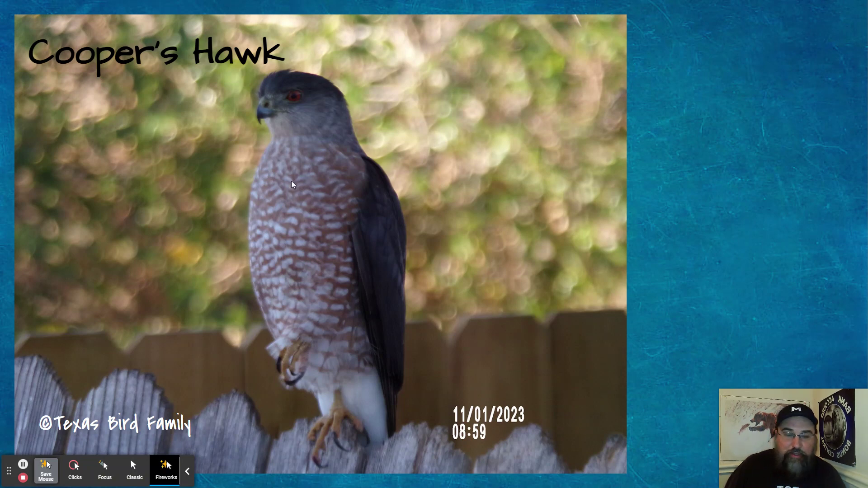
pyautogui.click(532, 191)
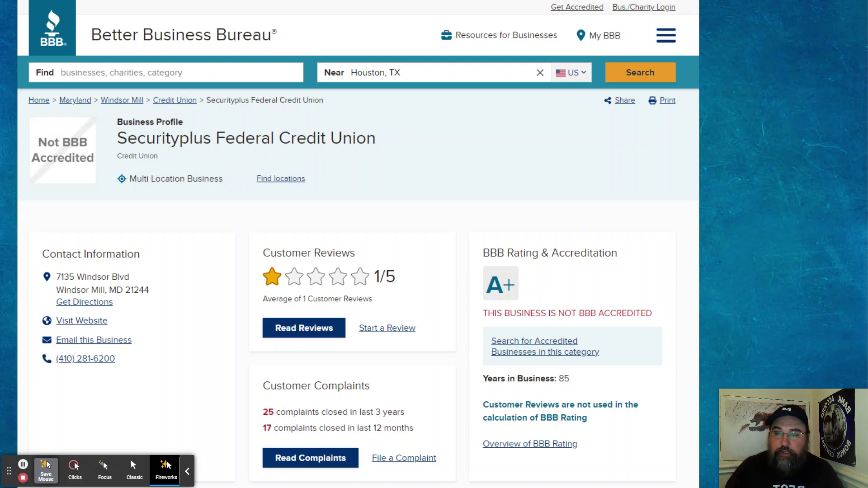
# Advance from the BBB profile slide to the referral-only offer link and QR code slide.
pyautogui.click(437, 212)
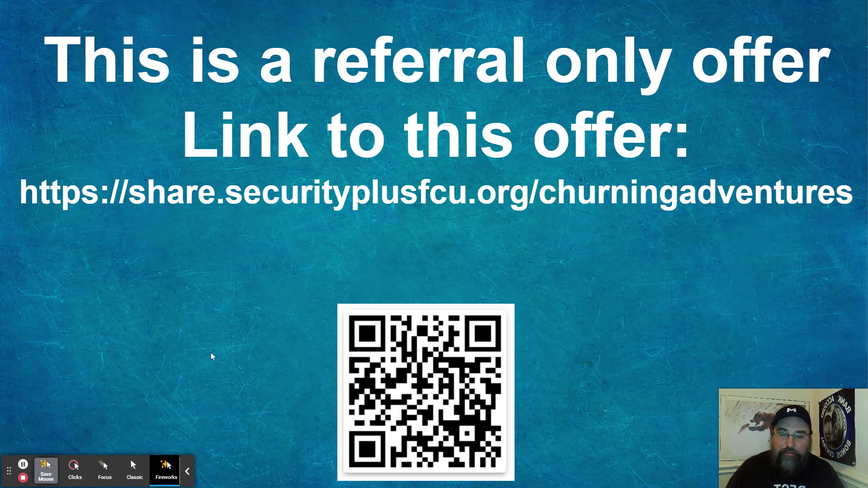
# Reveal the contact e-mail line above the QR code on the referral slide.
pyautogui.click(268, 355)
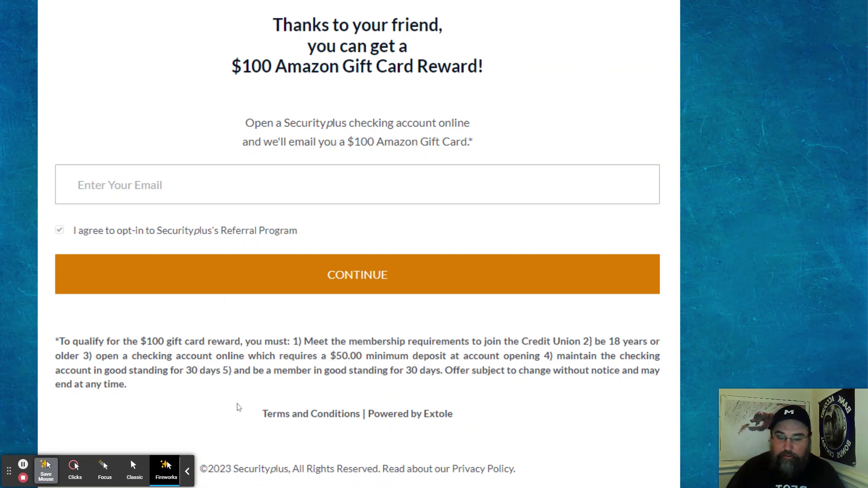
# Show The Fine Print's four numbered requirements, then advance to the securityplusfcu.org slide.
pyautogui.click(215, 349)
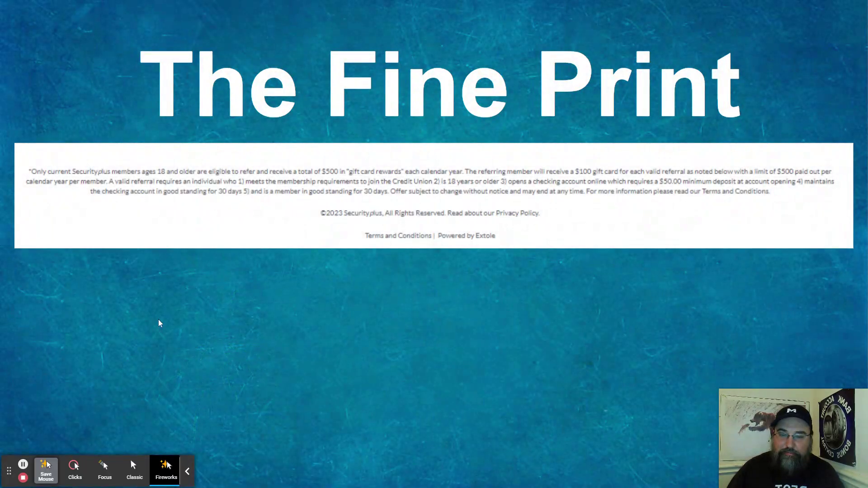
pyautogui.click(140, 312)
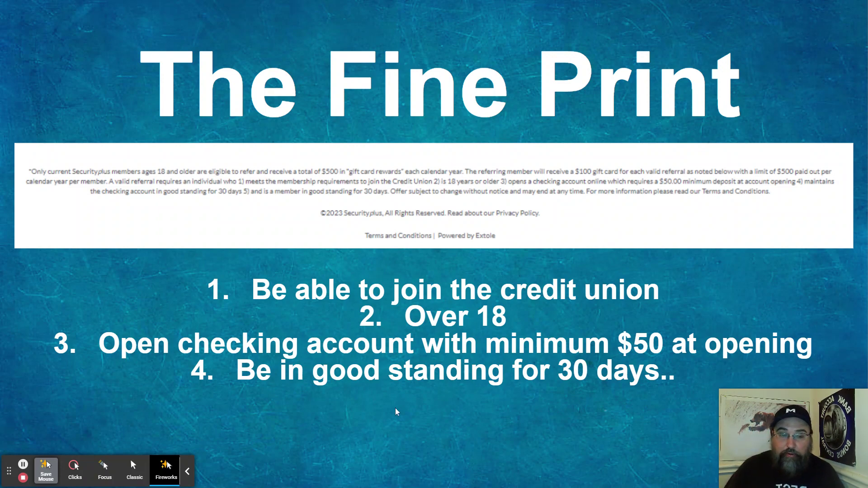
pyautogui.press('Right')
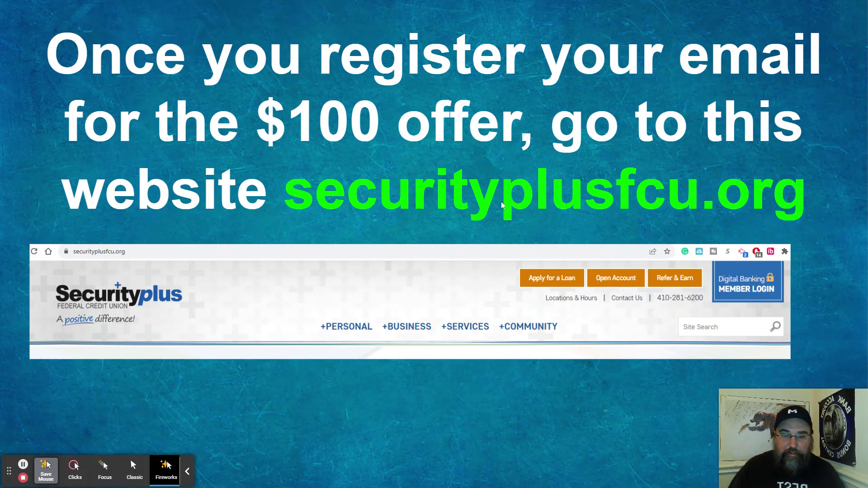
# Reveal the Open Account arrow on the homepage, then the Open an Account arrow on the application page.
pyautogui.click(427, 250)
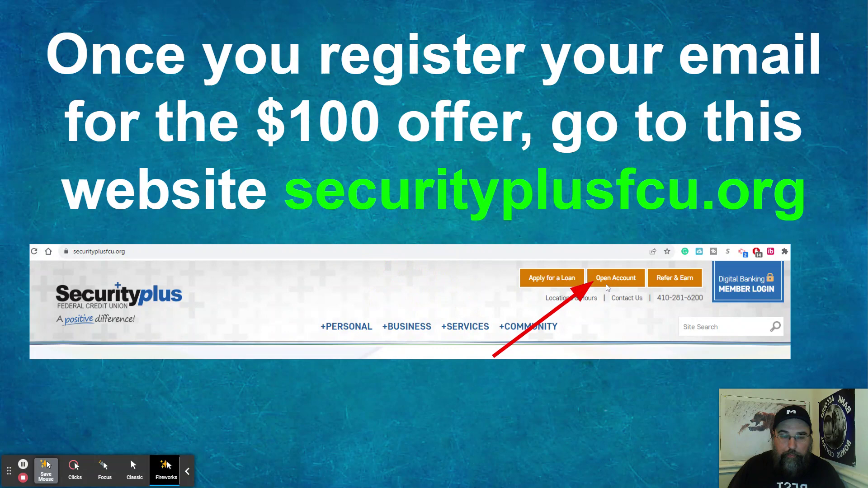
pyautogui.click(473, 262)
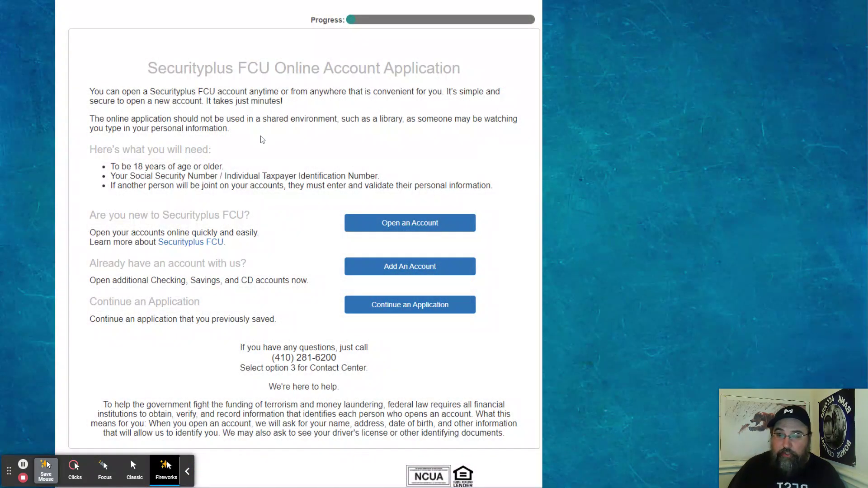
pyautogui.click(277, 146)
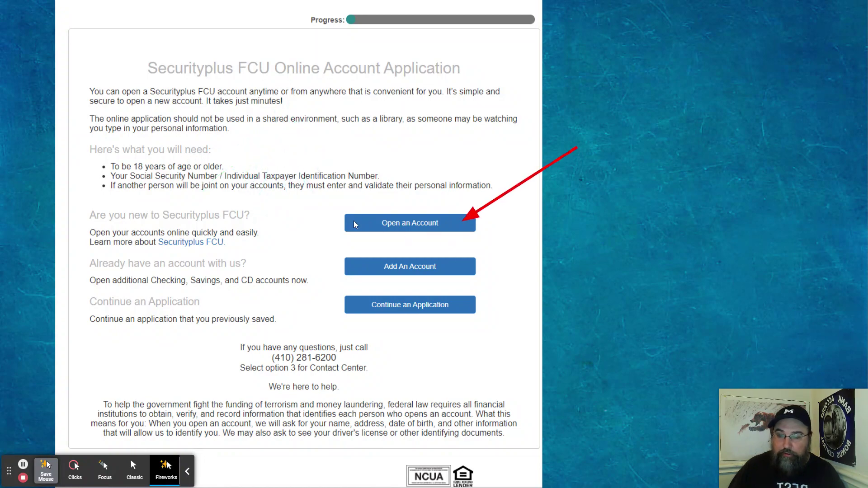
# Step through the Cash Back Checking selection slide to the eStatements Additional Services slide.
pyautogui.click(276, 213)
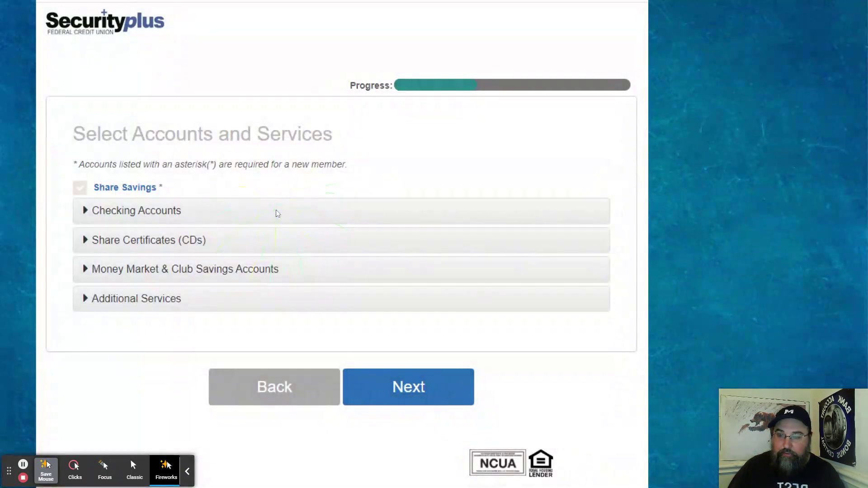
pyautogui.click(202, 190)
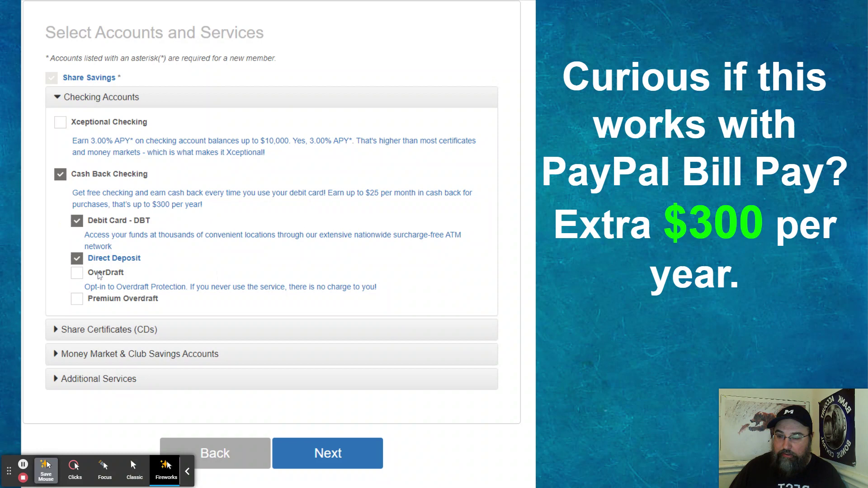
pyautogui.click(344, 245)
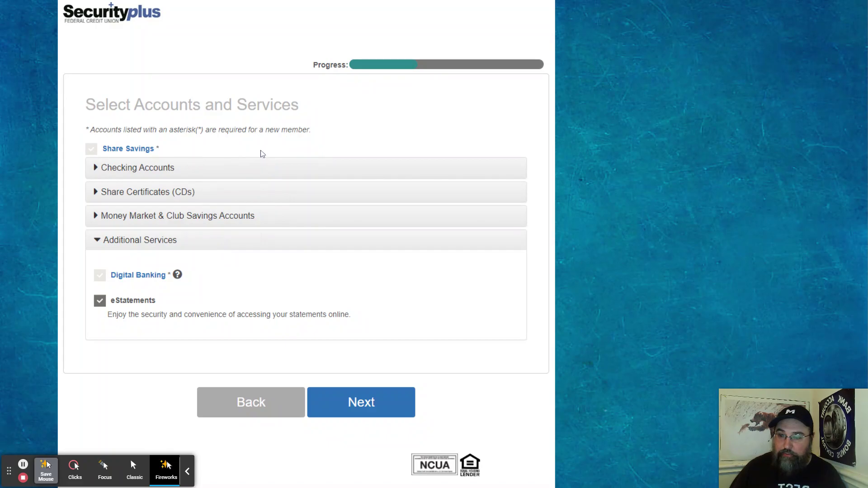
# Advance through Certificate Rates and the 6% CD flash sale to Primary Applicant Information.
pyautogui.click(259, 154)
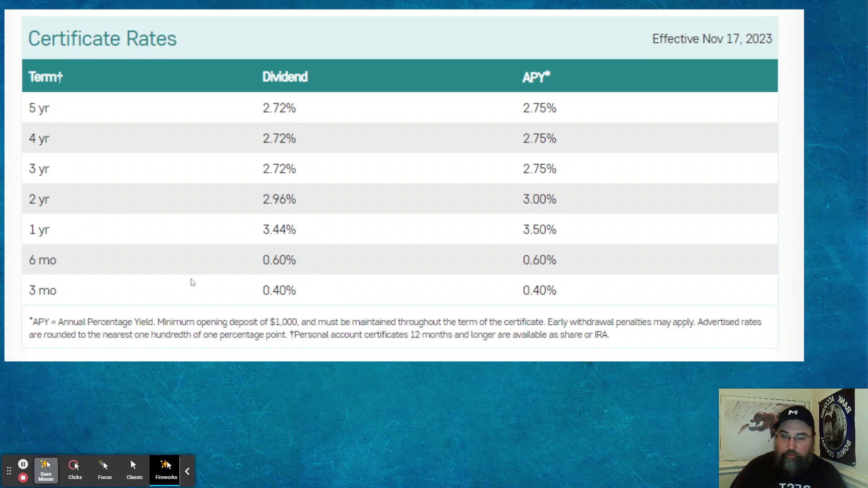
pyautogui.click(384, 257)
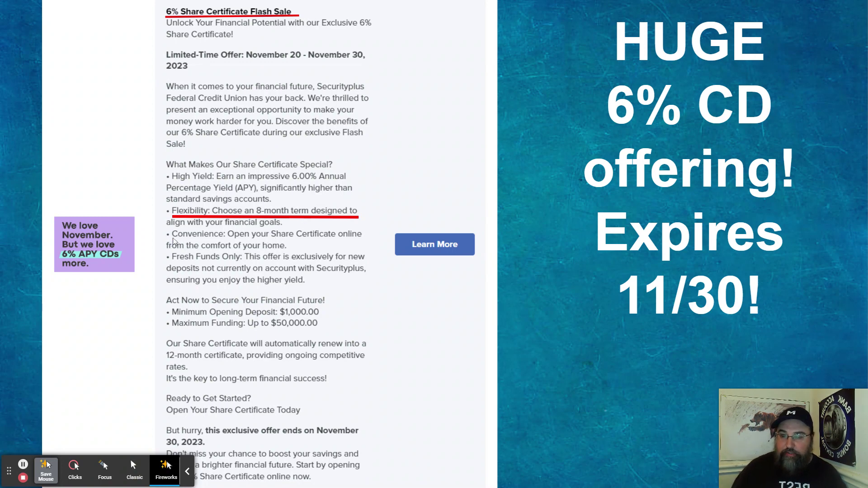
pyautogui.click(474, 158)
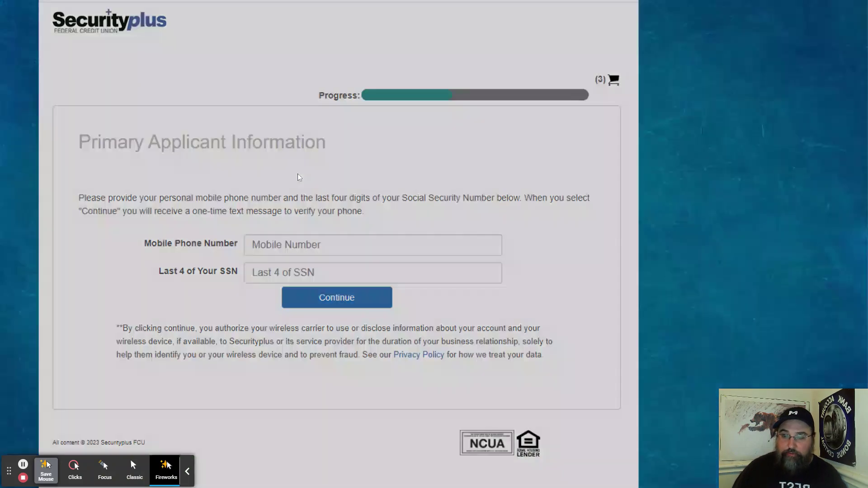
# Advance through Money Market Savings, phone verification and Account Agreements slides to Identity Verification.
pyautogui.click(298, 176)
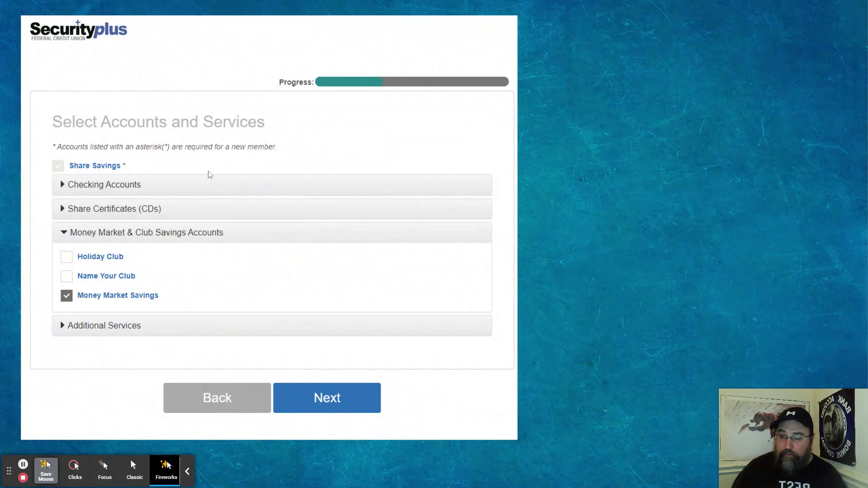
pyautogui.click(210, 175)
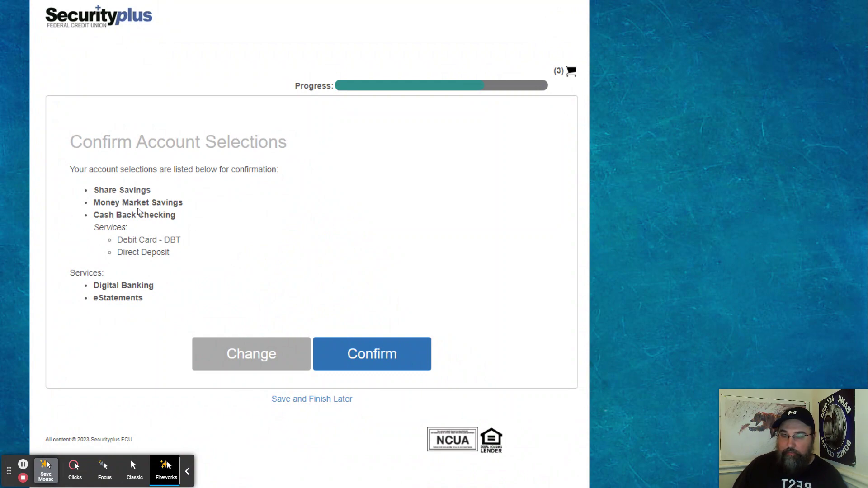
pyautogui.click(247, 228)
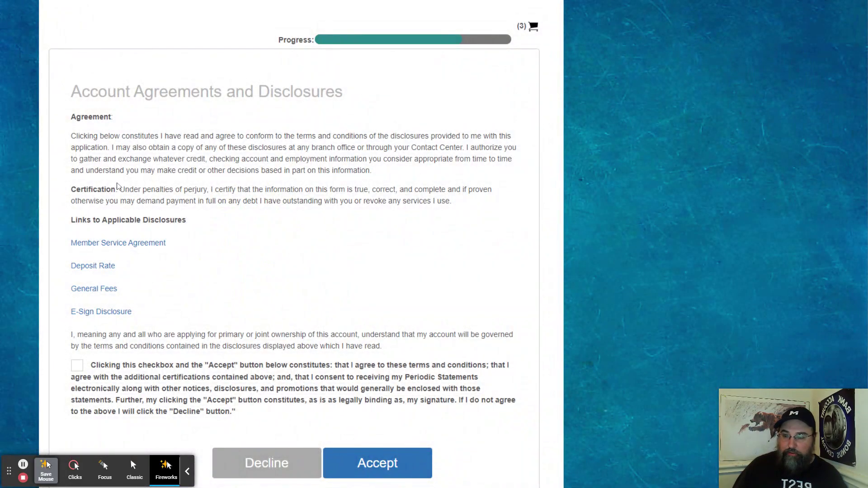
pyautogui.click(195, 232)
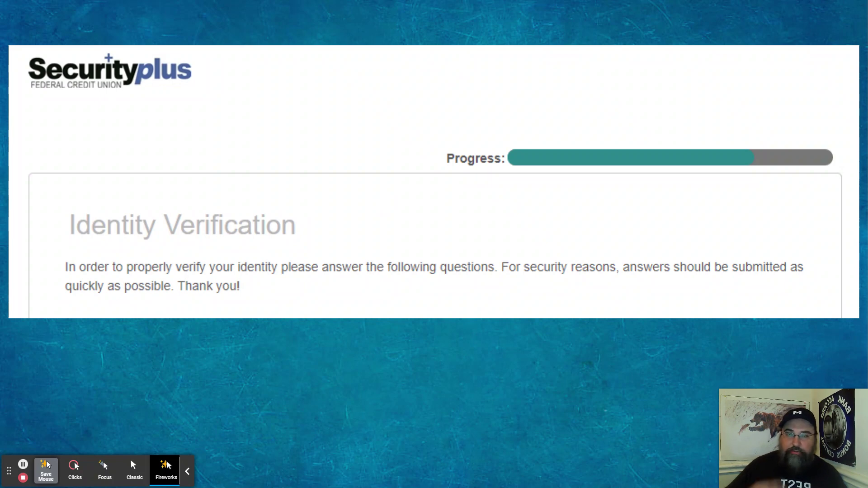
# Advance from the W-9 slide to the Account Funding slide totaling $2,000.00.
pyautogui.click(382, 199)
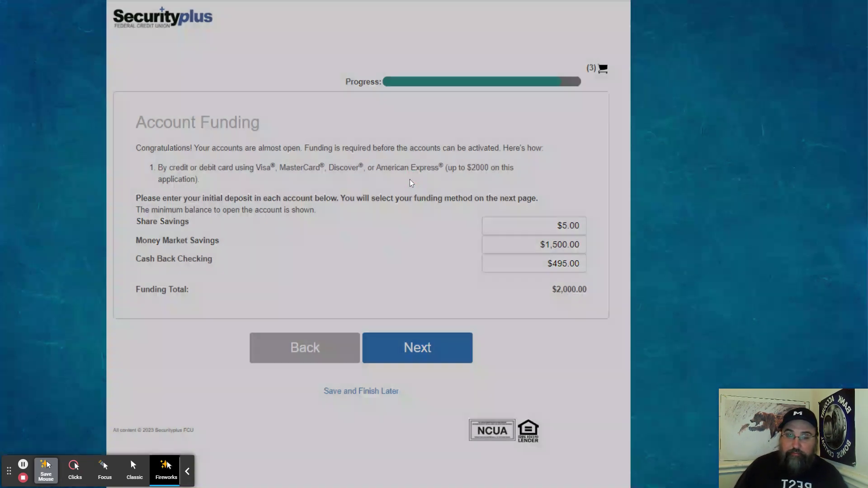
# Advance past the funding and thank-you slides to the ACC Certificate upload request slide.
pyautogui.click(408, 183)
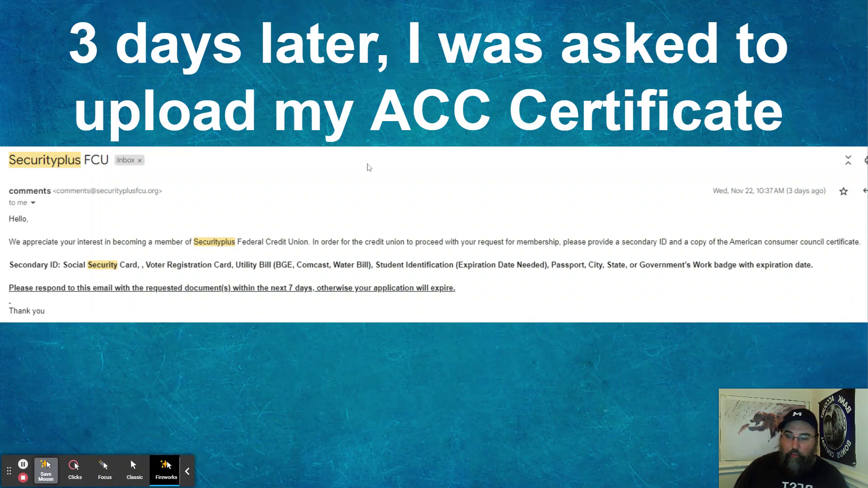
# Advance past the ACC certificate shout-out to the slide showing 11/17 application and 11/25 approval.
pyautogui.click(328, 313)
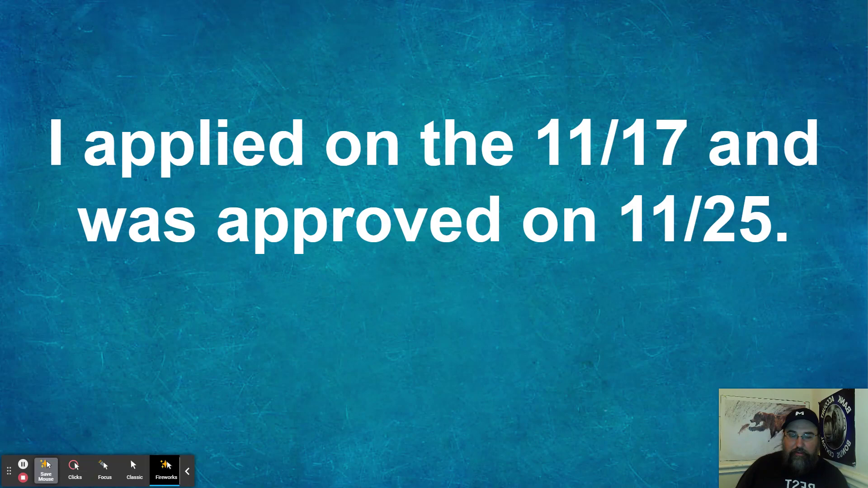
# Advance through the welcome email and verdict slides to the comments-off contact slide.
pyautogui.click(420, 246)
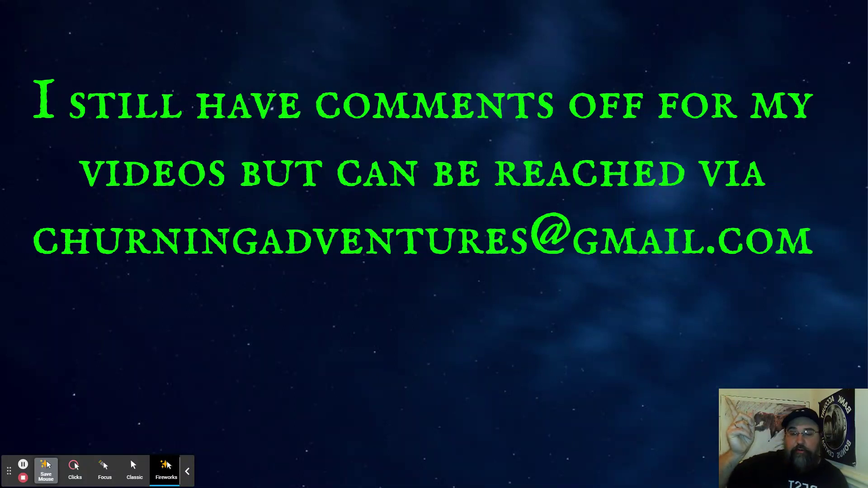
# Advance past the contact slide to the 'How should we look at our lives?' question slide.
pyautogui.click(426, 200)
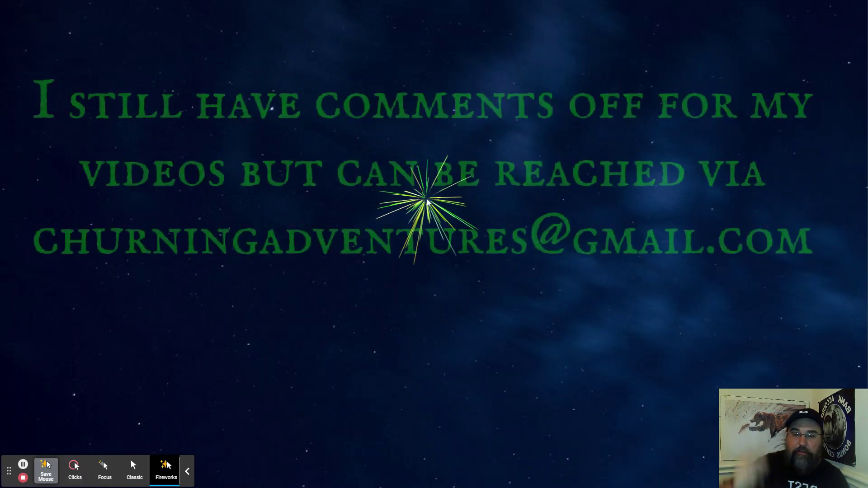
pyautogui.click(428, 203)
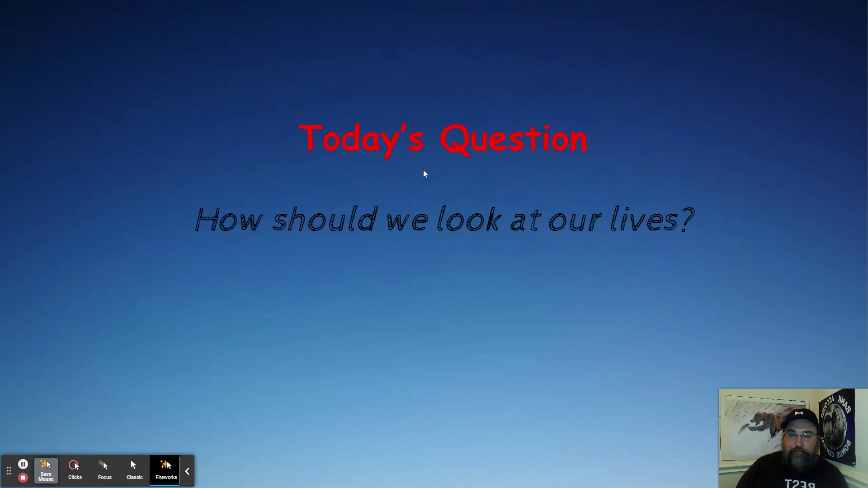
# Advance to the Today's Scriptures slide quoting Ecclesiastes 7:2 and Psalm 90:12.
pyautogui.press('Right')
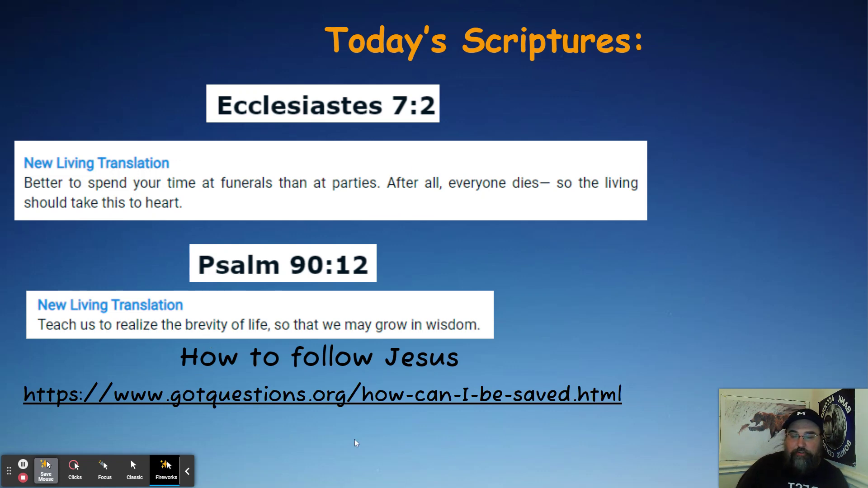
# Advance to the final starry 'Please Like, Share, and Subscribe' slide.
pyautogui.click(418, 259)
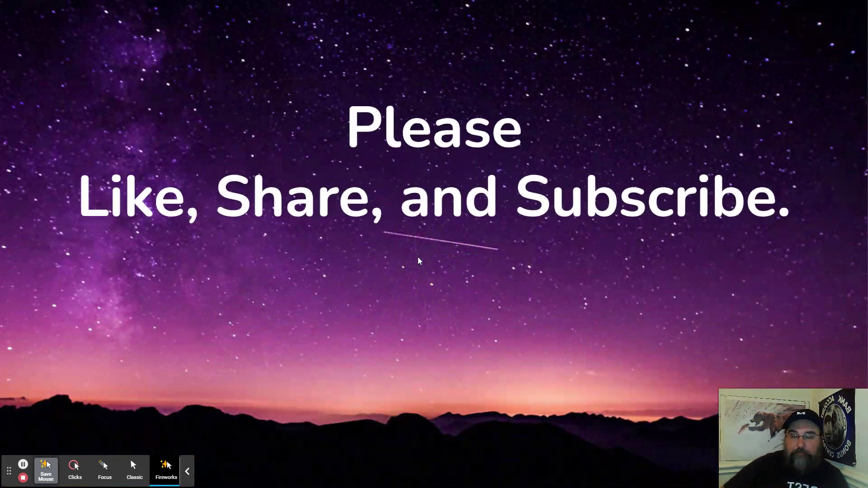